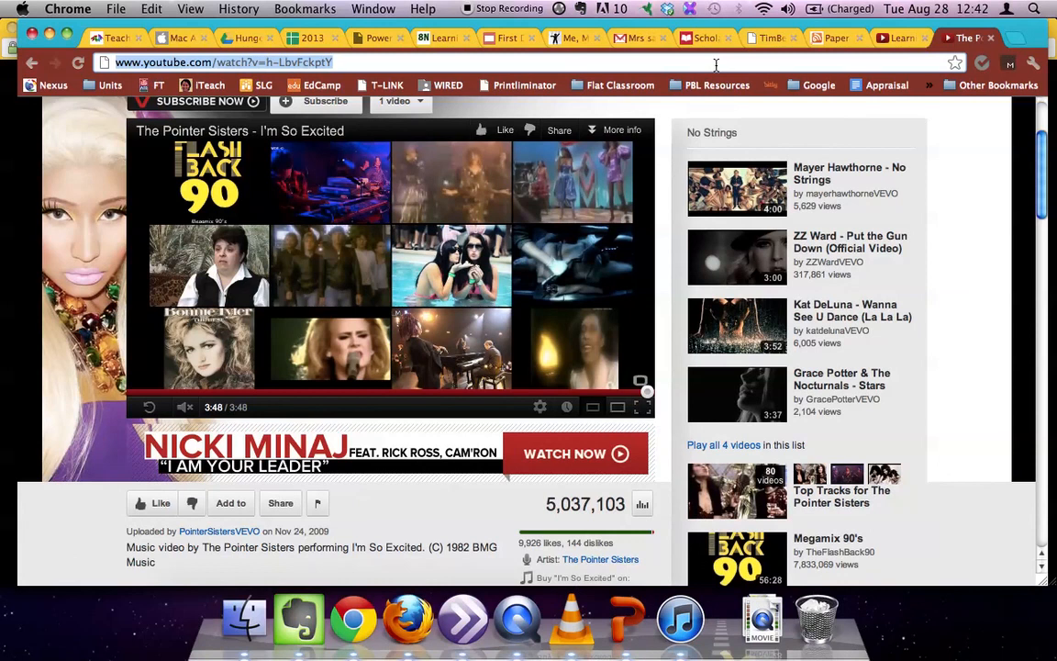
text(www.blogspot.com)
key(Return)
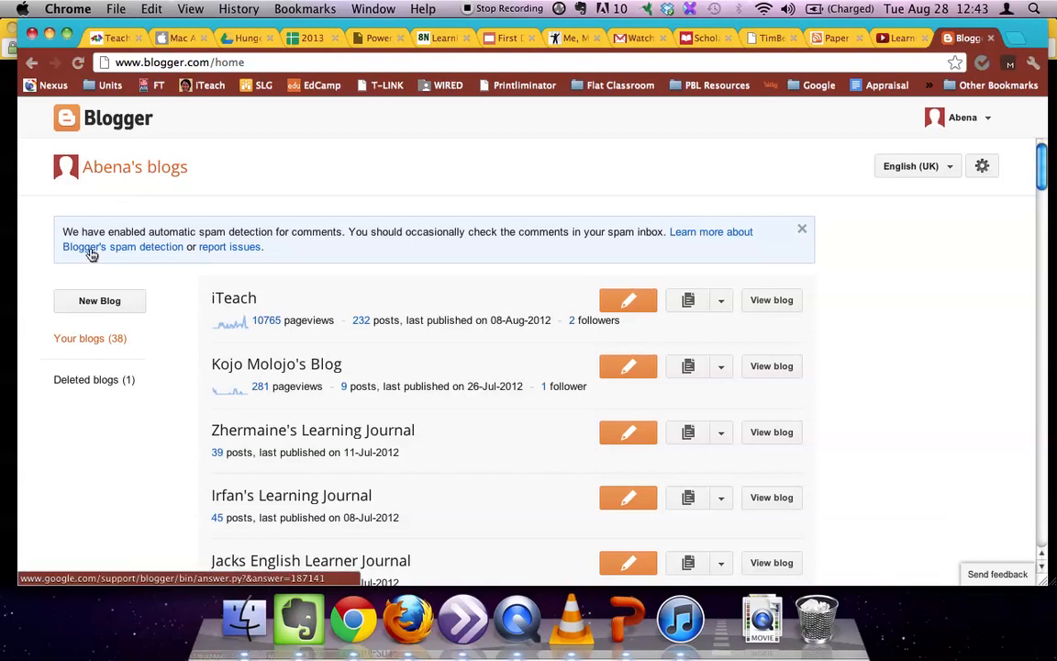
click(101, 302)
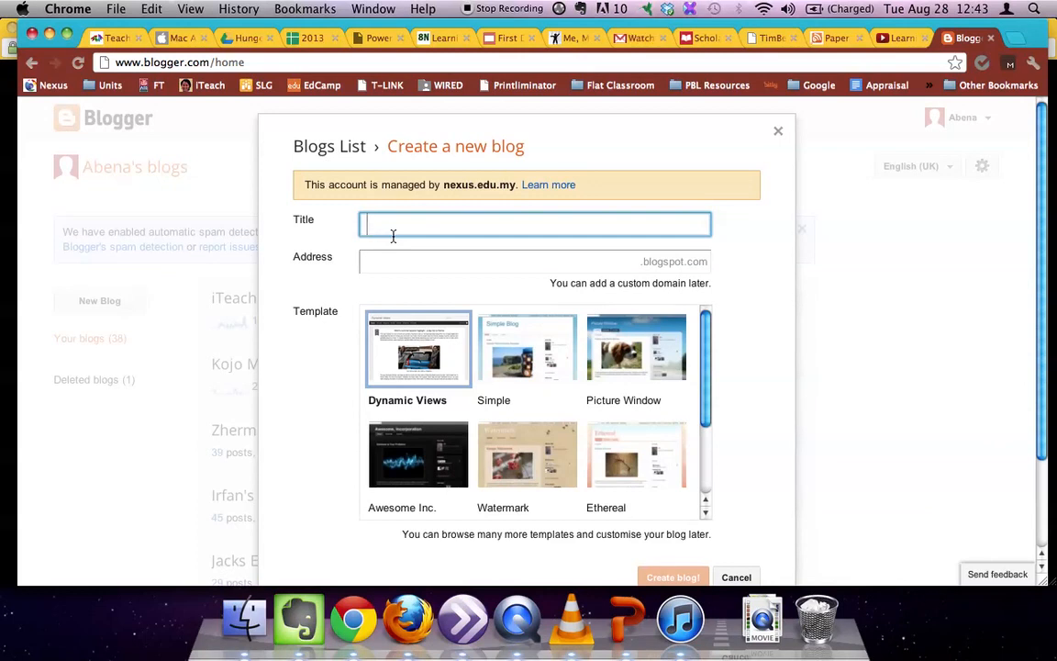
Step: Title the blog with the student's first name plus "8N English" and set the address to the first name followed by "english8n"
text(Haziq 8N English)
click(481, 258)
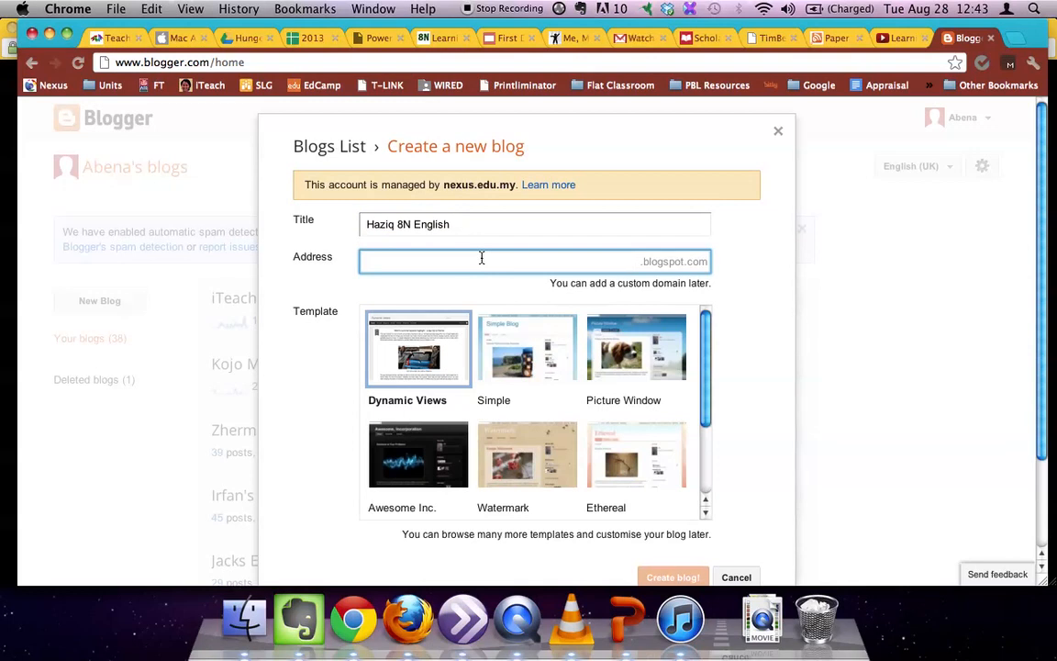
text(haziqenglish8n)
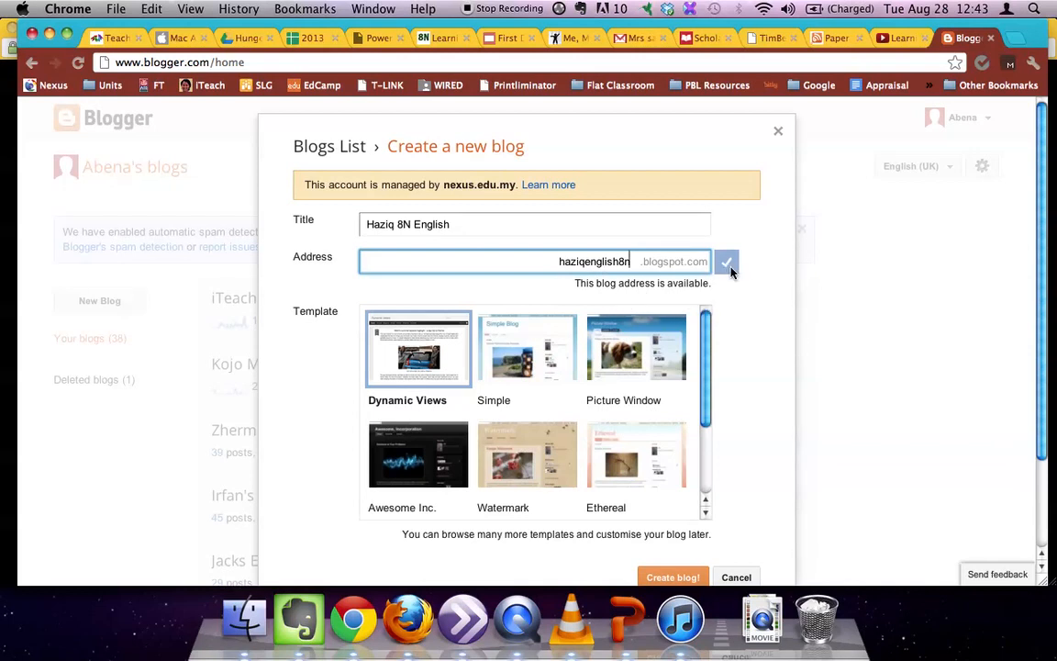
Step: Try the student's first name alone as the blog address, and re-enter the version ending in "english8n"
double_click(600, 263)
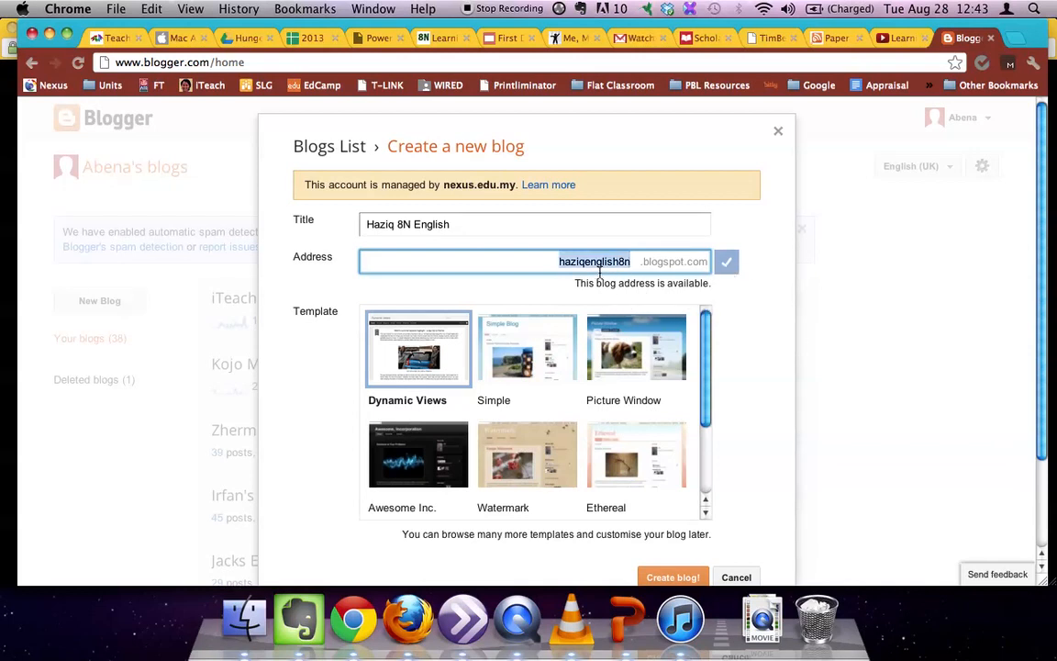
text(hazq)
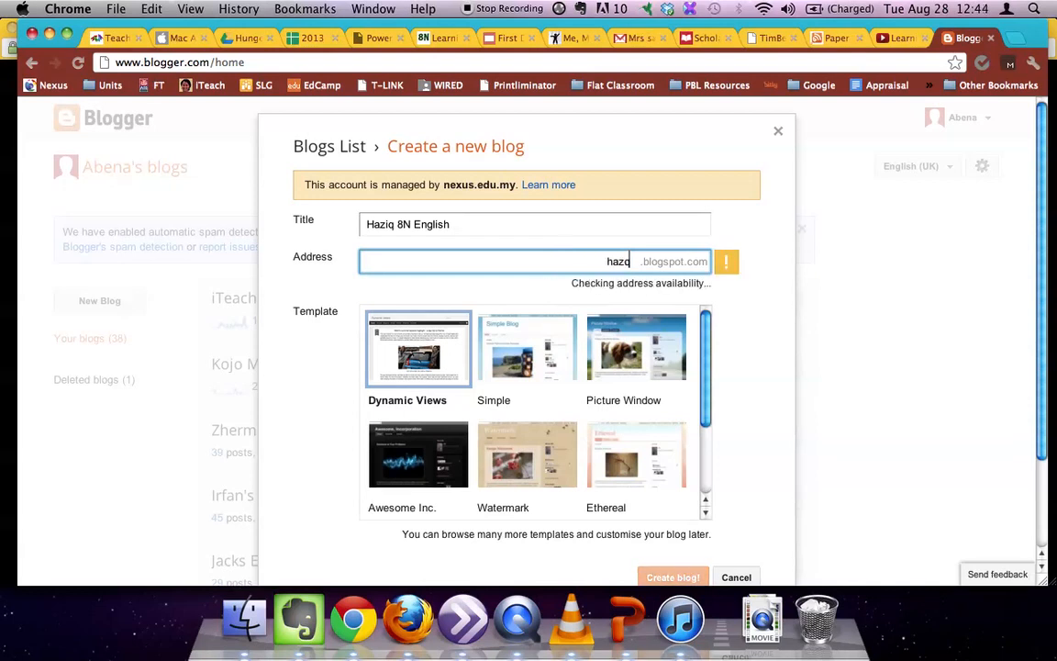
key(BackSpace)
text(iq)
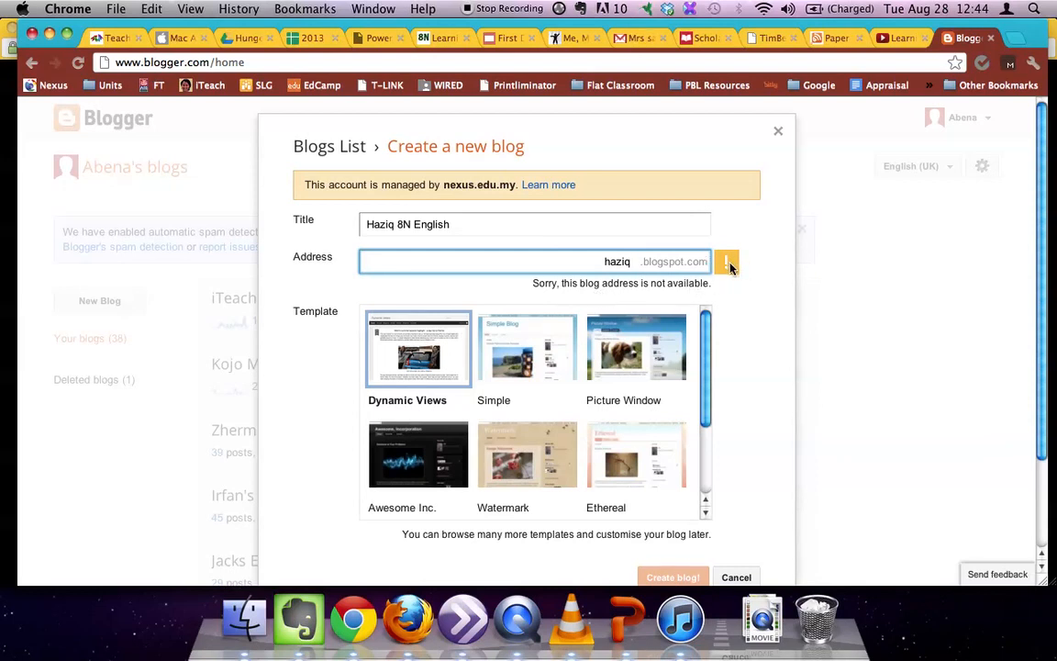
text(english)
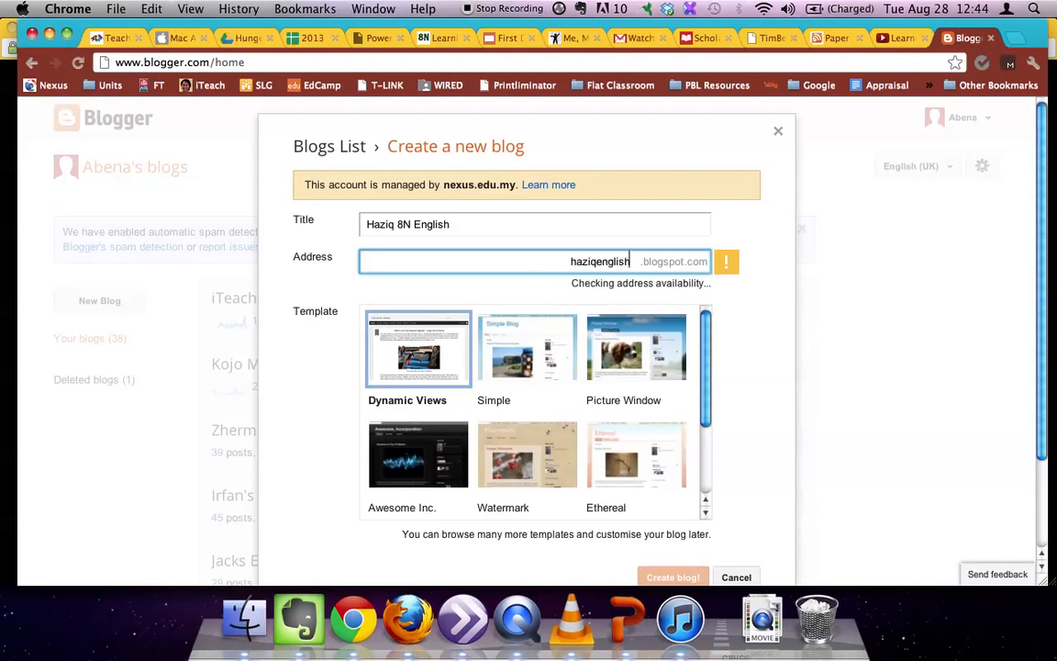
text(8n)
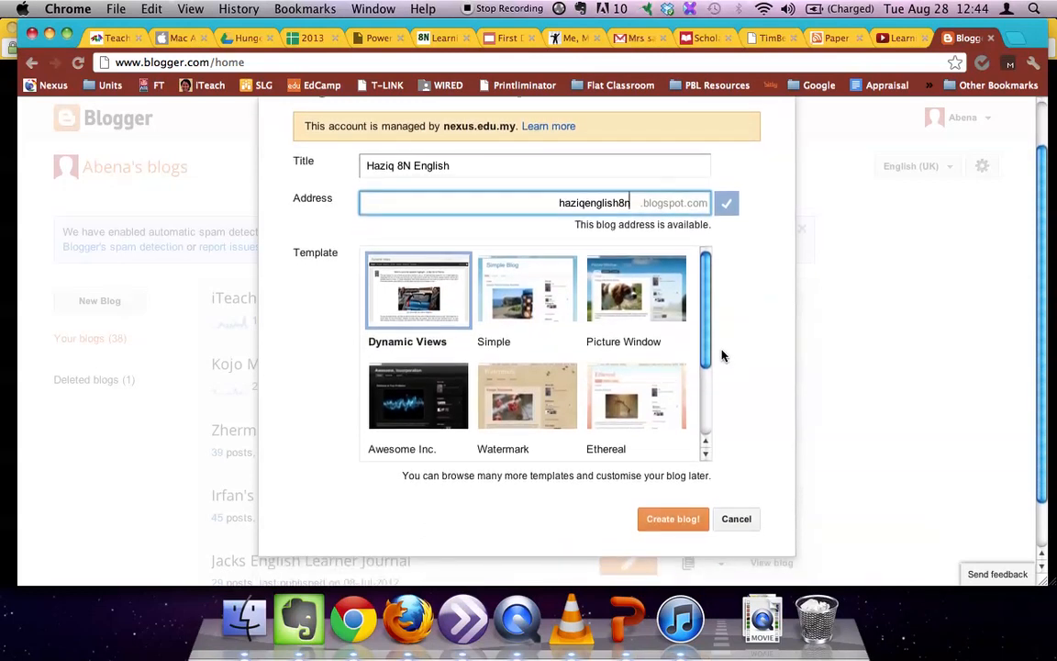
Step: Choose the Simple template and create the blog
drag(707, 338, 695, 303)
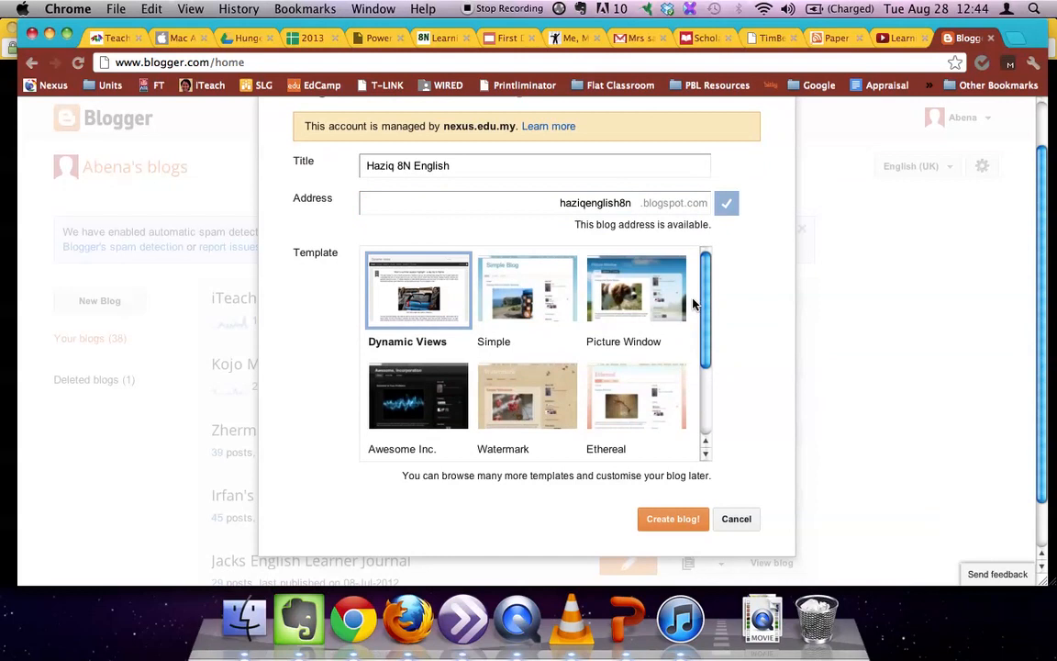
click(560, 301)
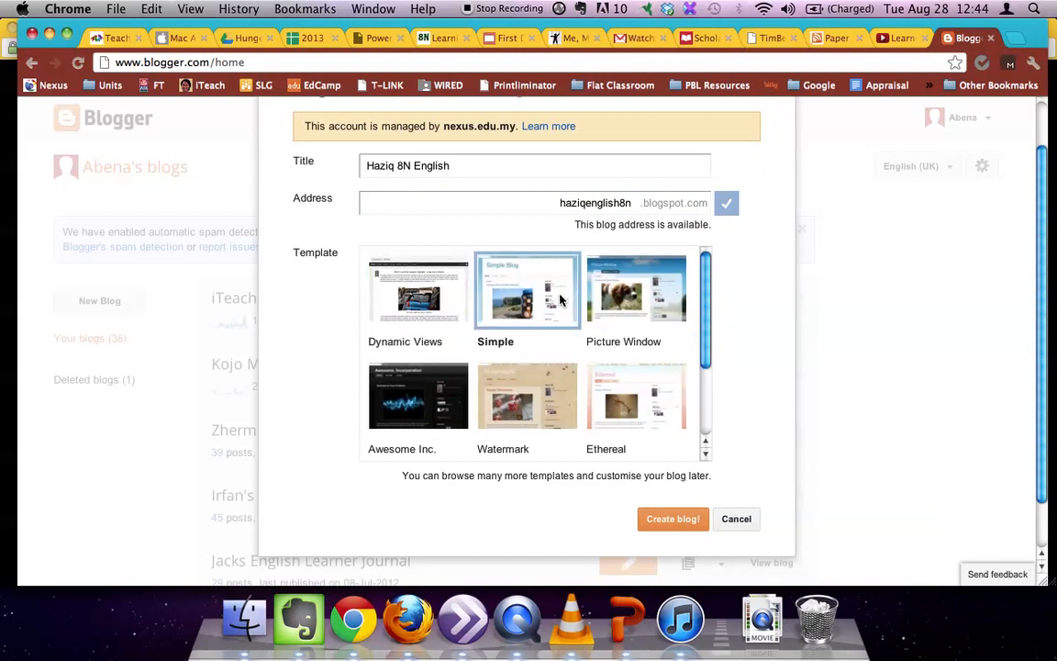
click(660, 522)
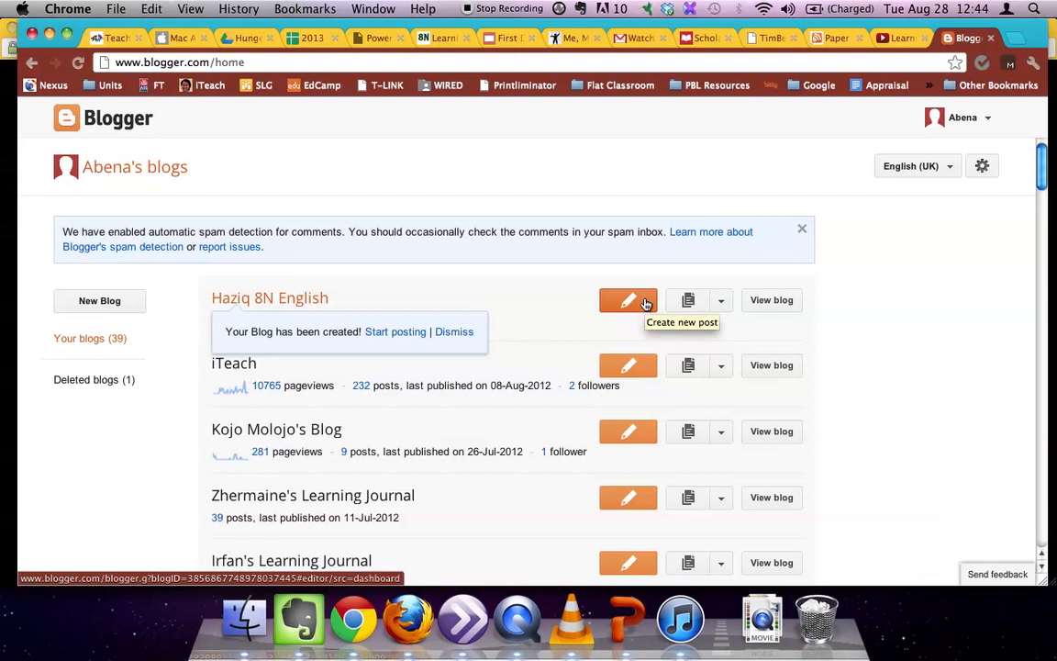
Step: View the new blog and open its layout settings
click(748, 303)
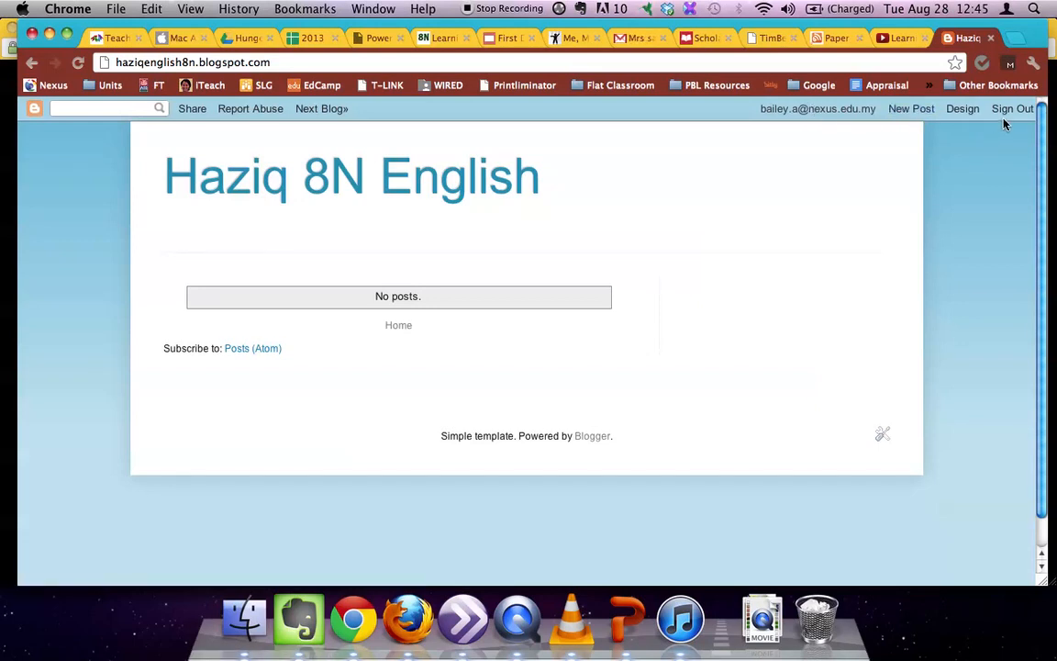
click(962, 109)
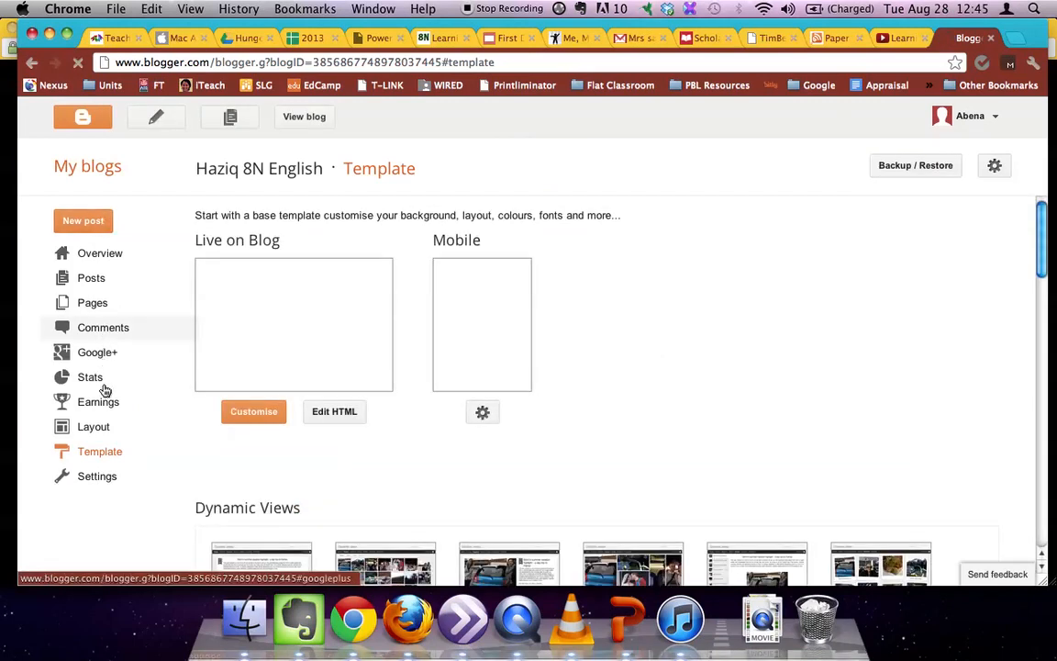
click(102, 432)
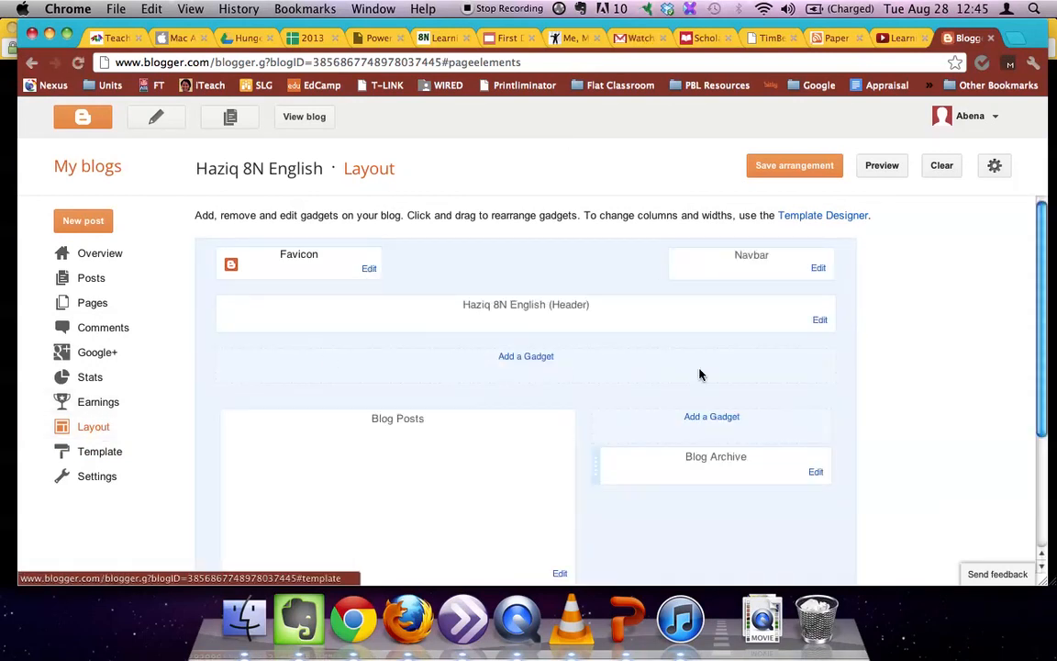
Step: Preview the blog's current layout and return to the layout editor
mouse_move(1043, 288)
mouse_down()
mouse_move(1043, 307)
mouse_move(1040, 275)
mouse_up()
click(897, 175)
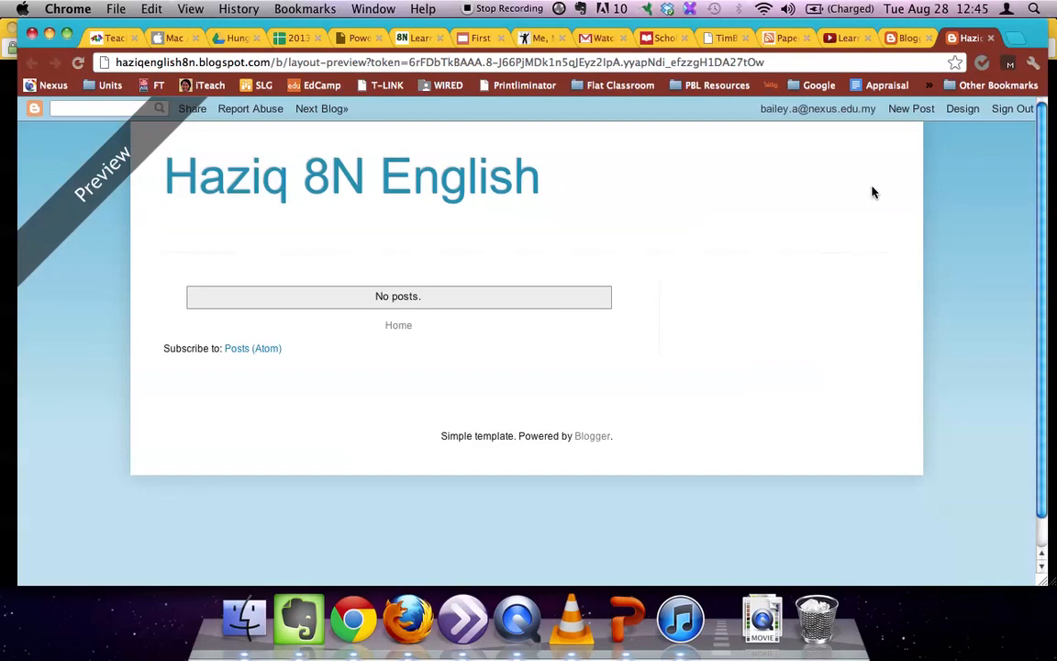
click(908, 38)
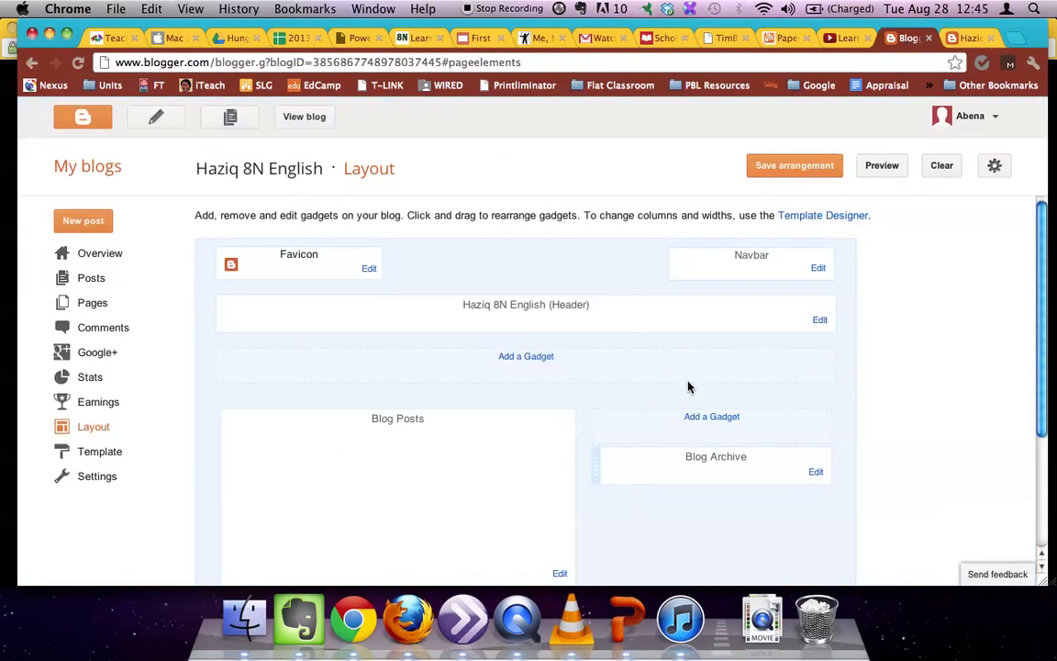
Step: Add the Follow by Email gadget to the sidebar above the Blog Archive, keeping its default title and feed URL
click(712, 418)
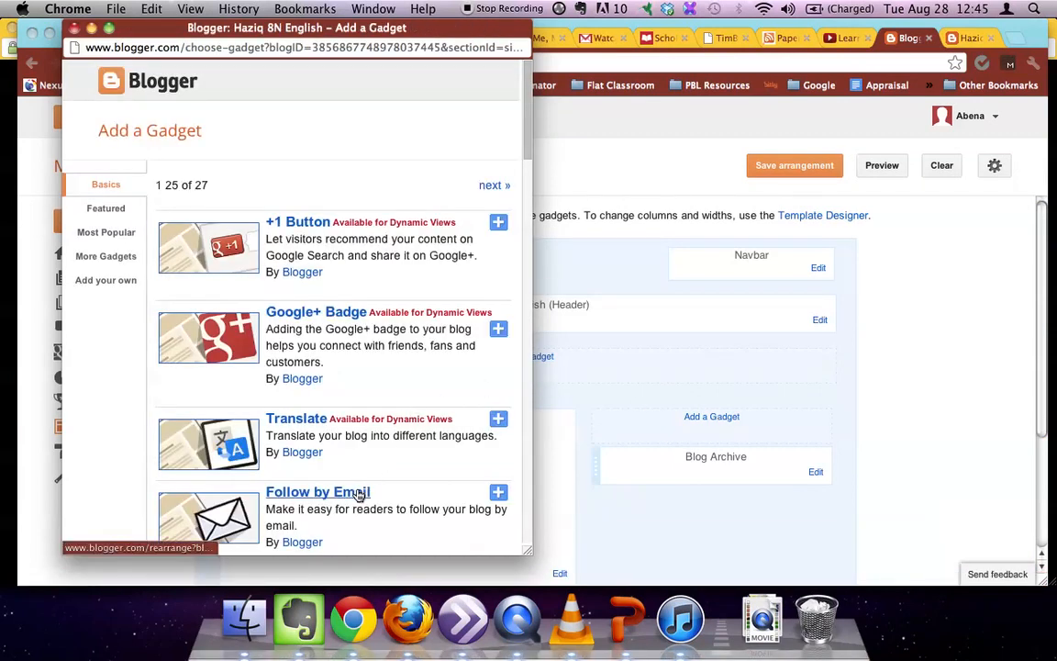
scroll(401, 359, down, 5)
scroll(402, 359, down, 1)
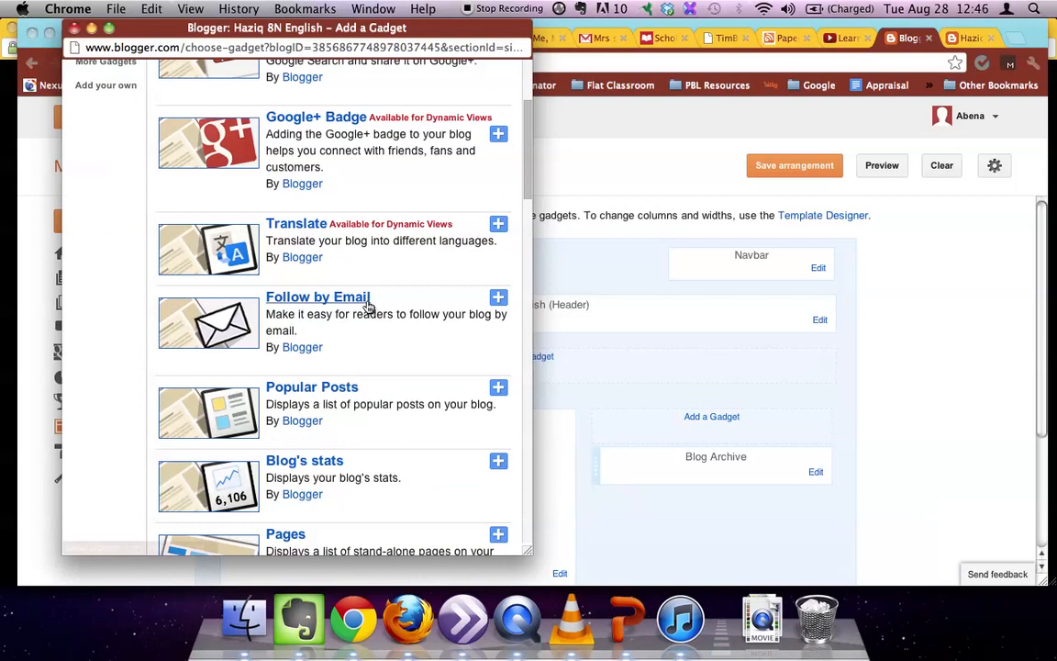
click(366, 303)
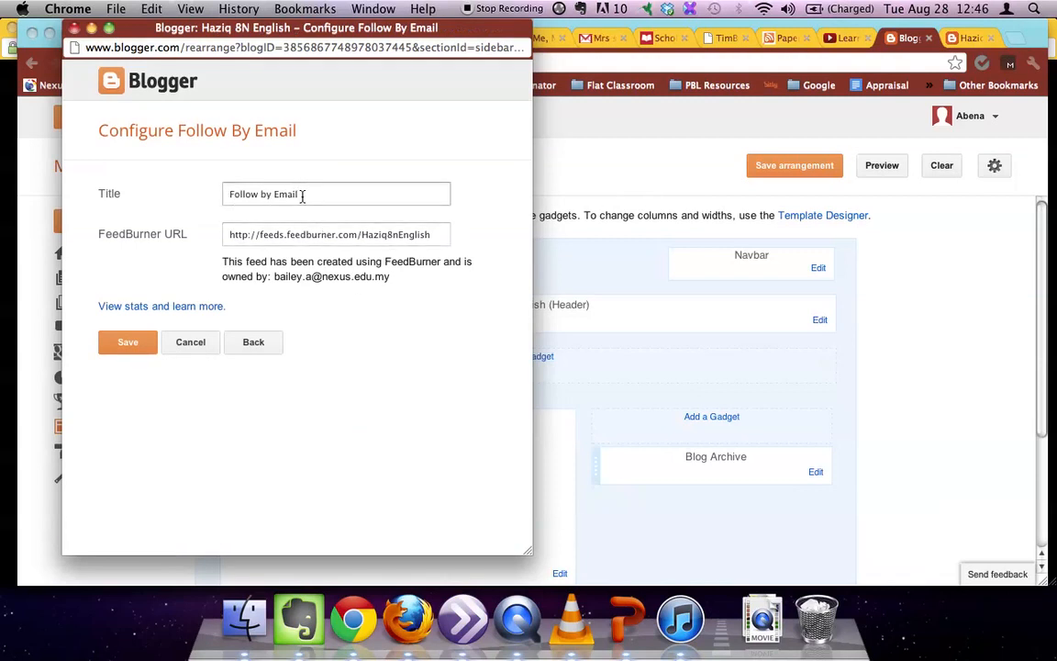
click(129, 342)
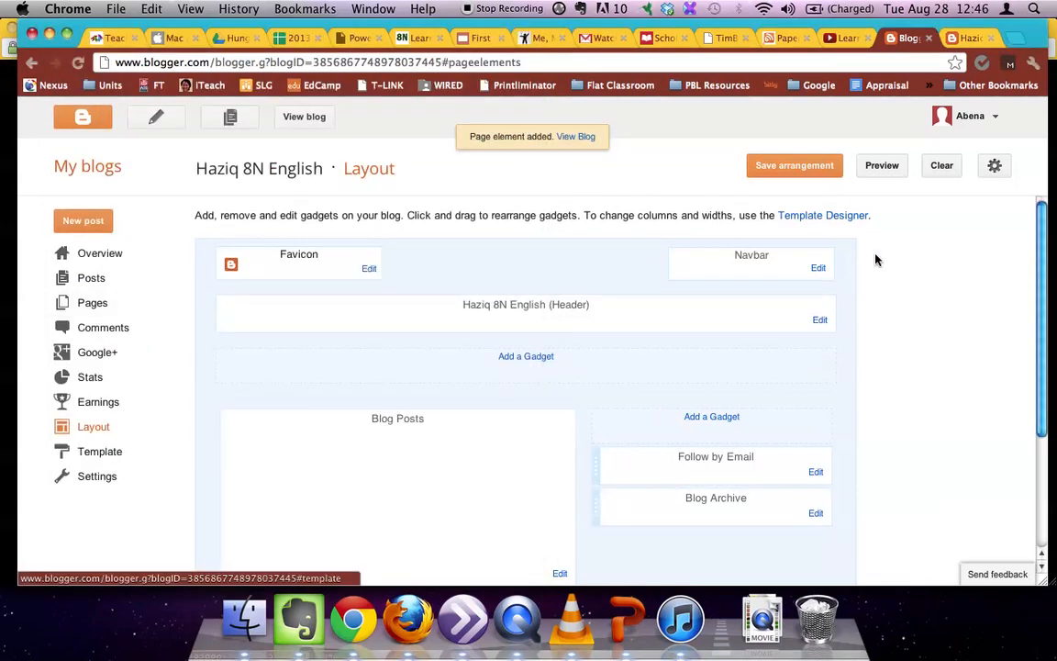
Step: Preview the blog with the Follow by Email gadget and return to the layout editor
click(882, 166)
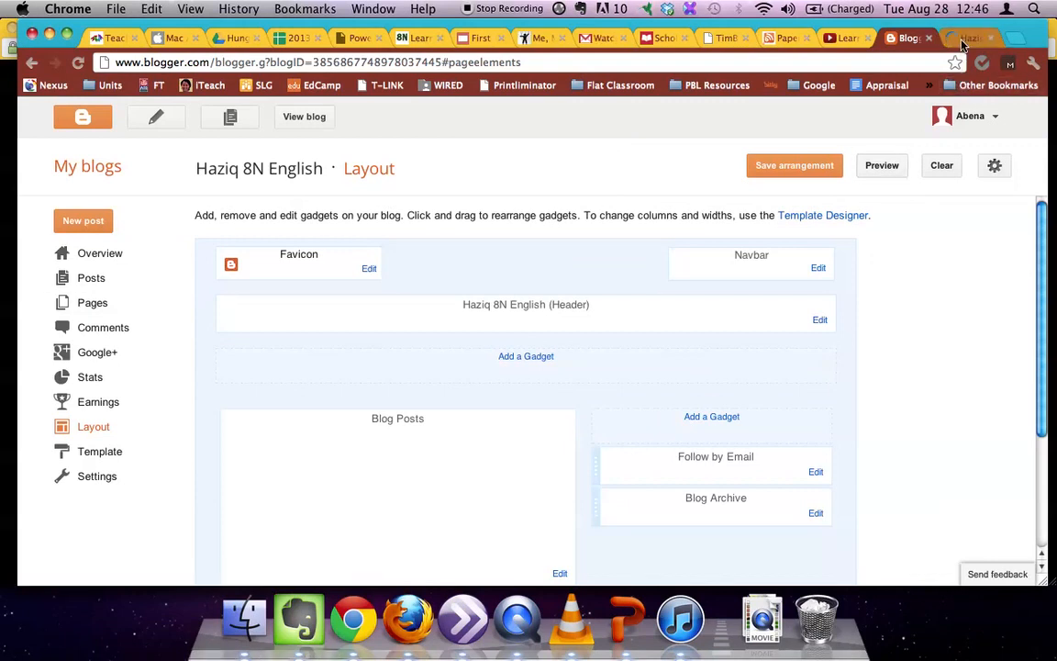
click(963, 38)
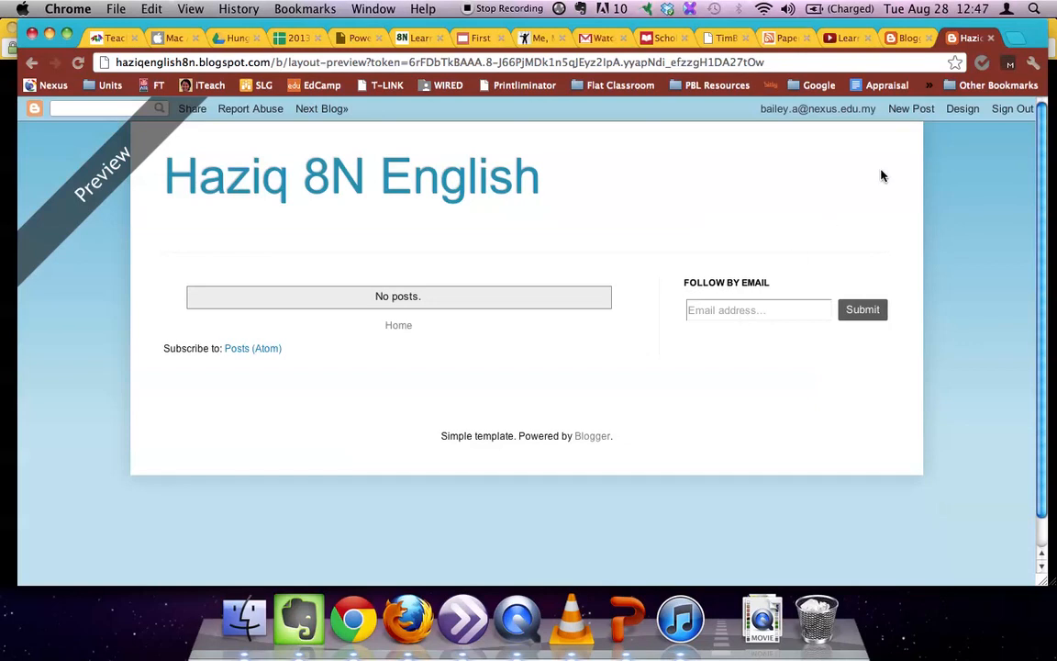
click(902, 38)
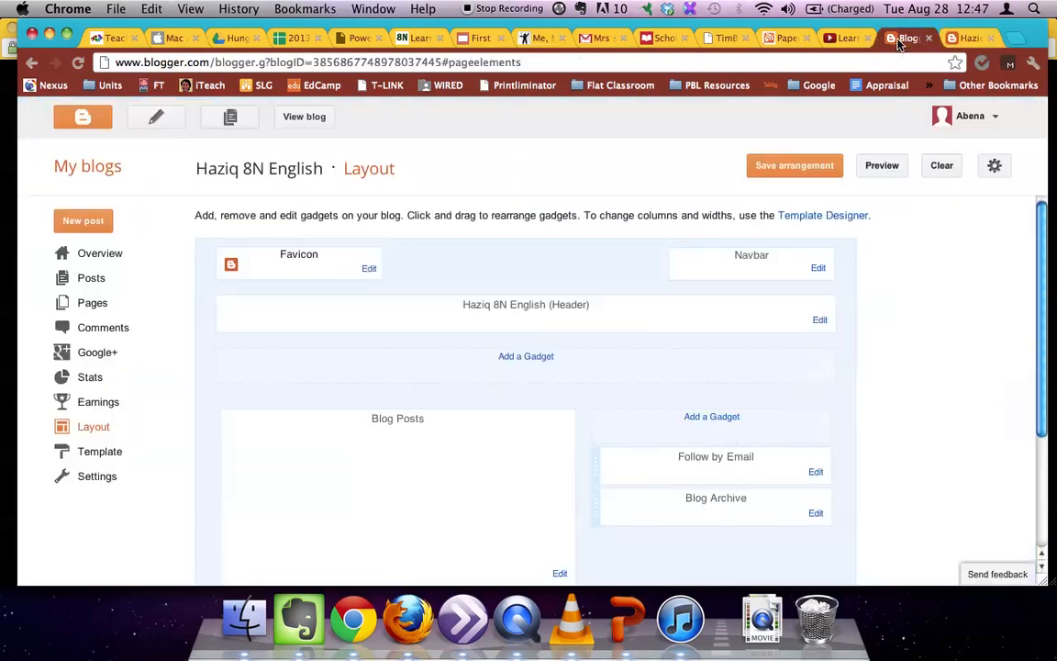
Step: Save the layout arrangement and view the live blog
click(804, 167)
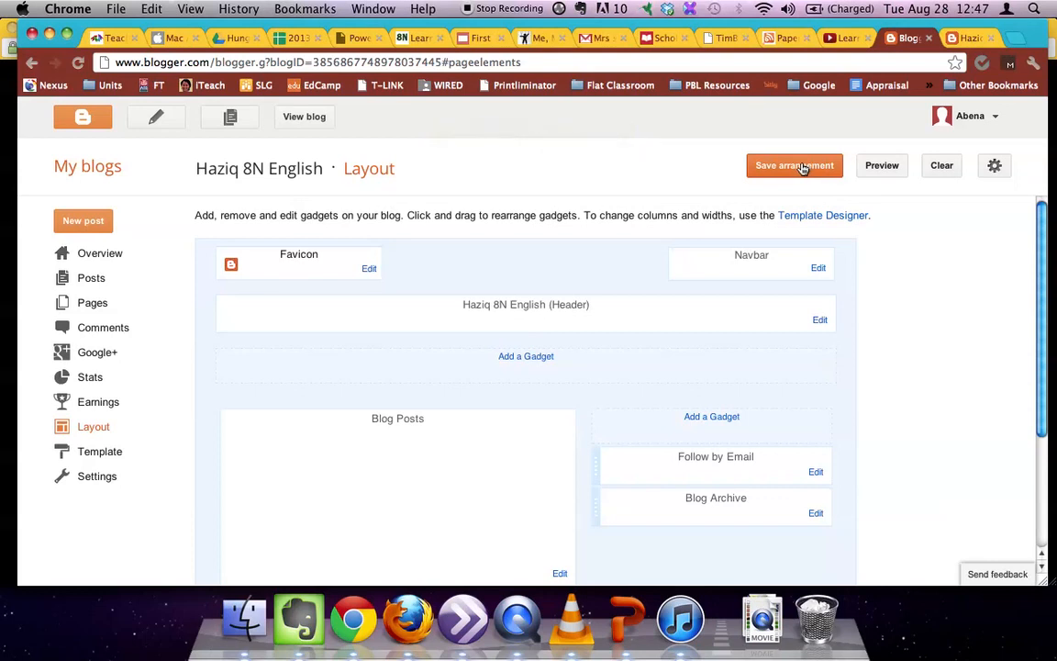
click(314, 122)
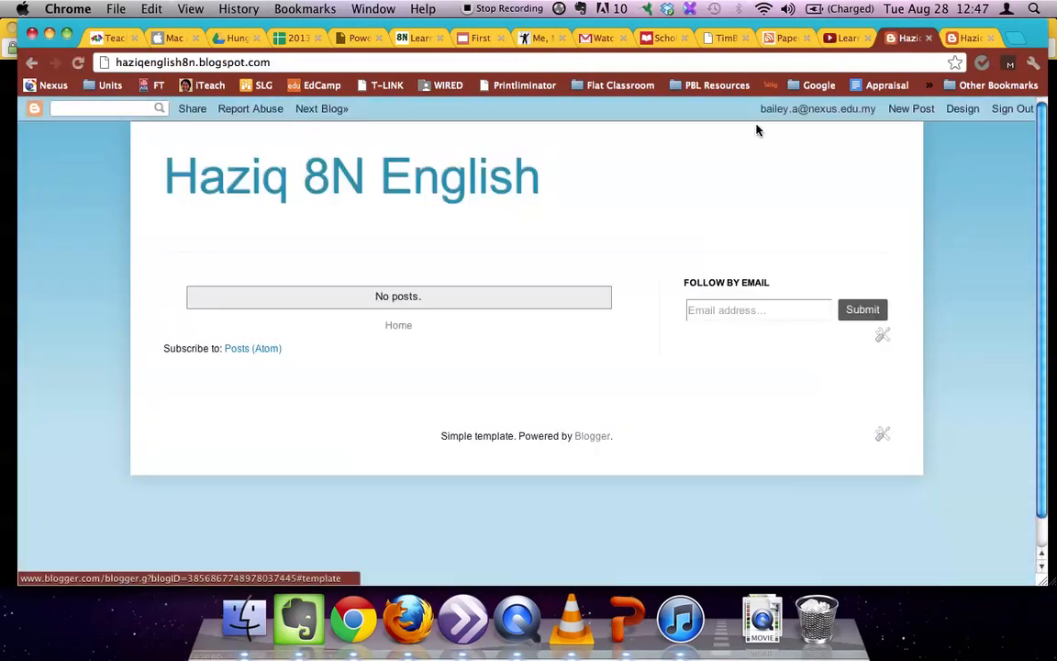
Step: Create and publish a new post titled "tester" with the body text "tester bla bla bla"
click(903, 116)
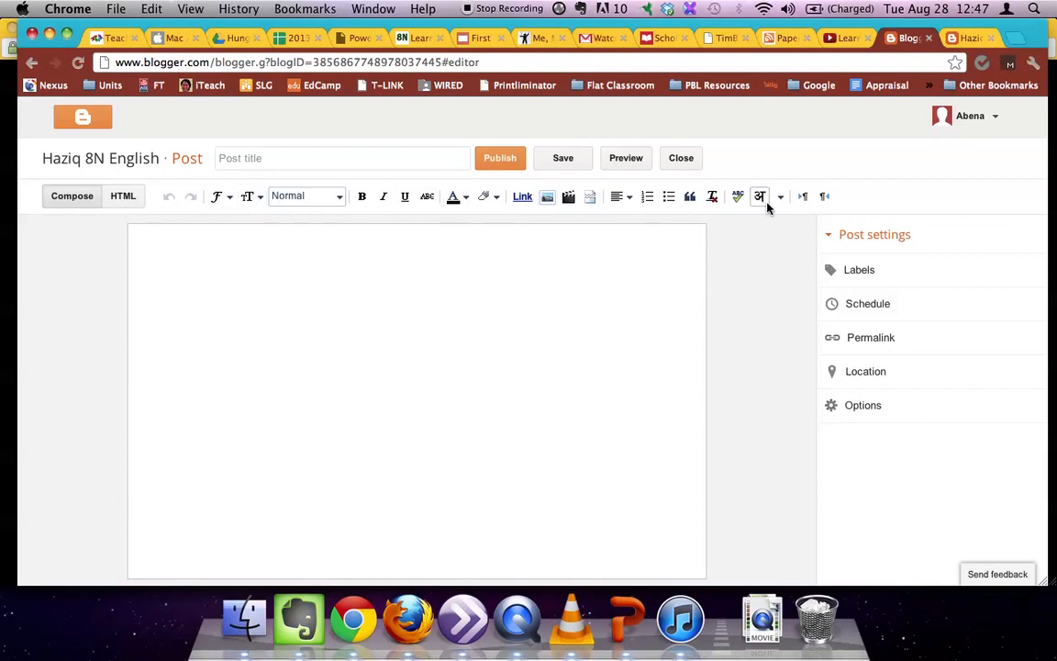
click(295, 286)
click(303, 153)
click(250, 288)
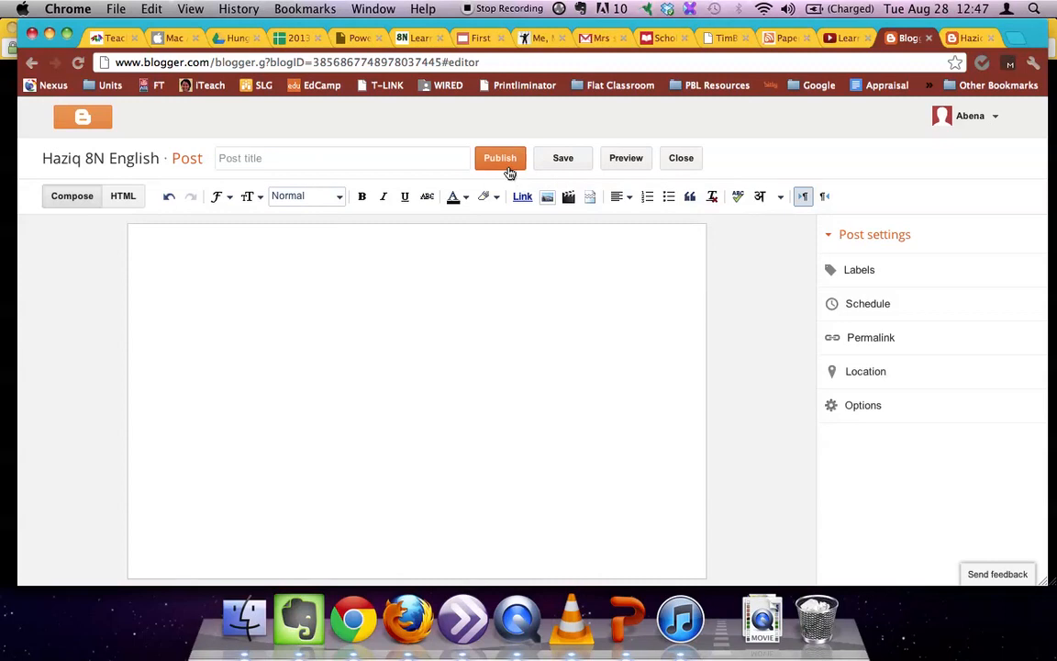
click(246, 157)
text(tester)
click(243, 312)
text(tet)
key(BackSpace)
text(ster bla bla bla)
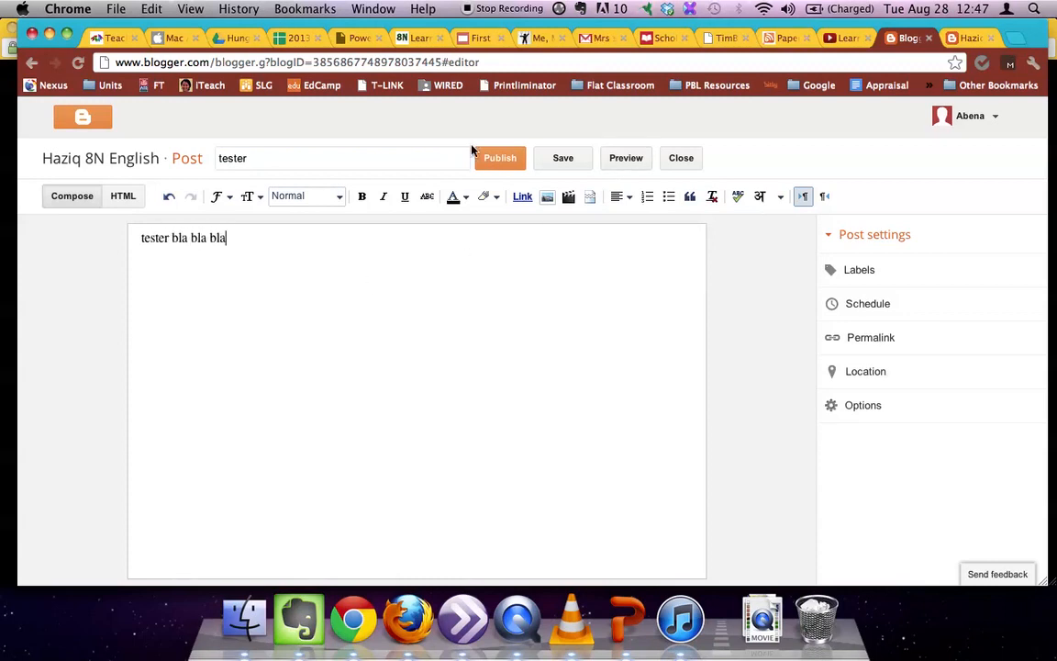
click(496, 158)
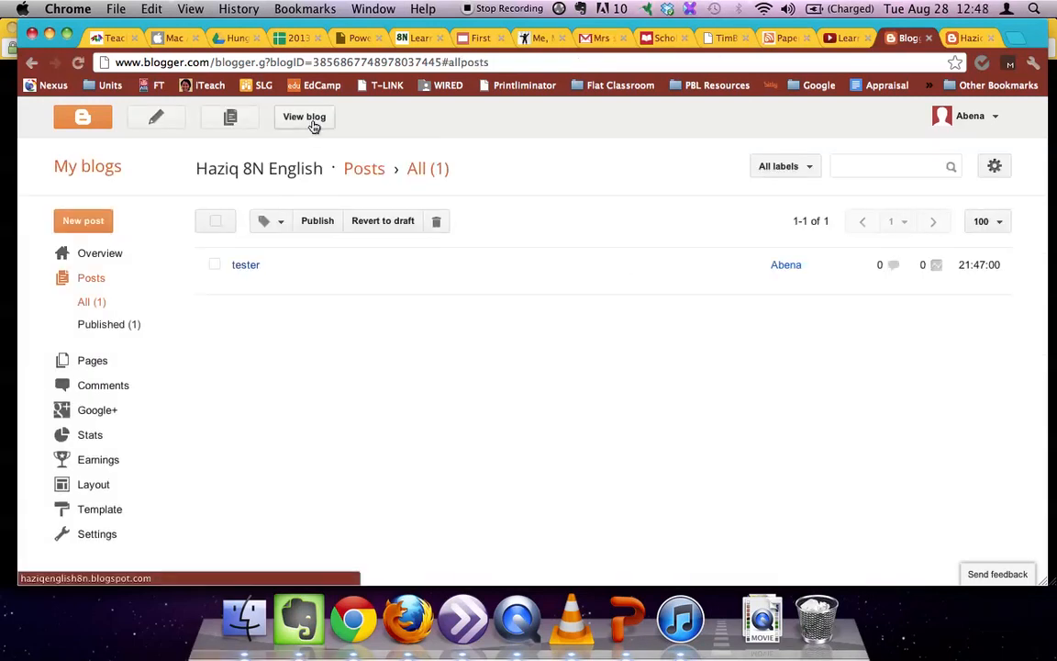
Step: View the live blog and open the published "tester" post for editing
click(304, 117)
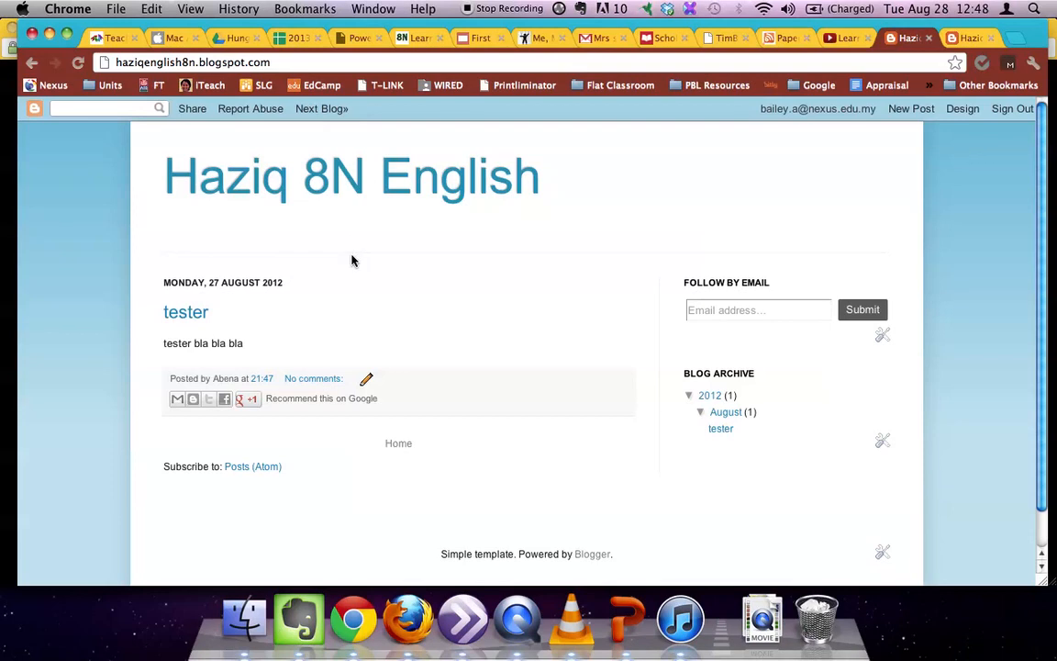
click(367, 384)
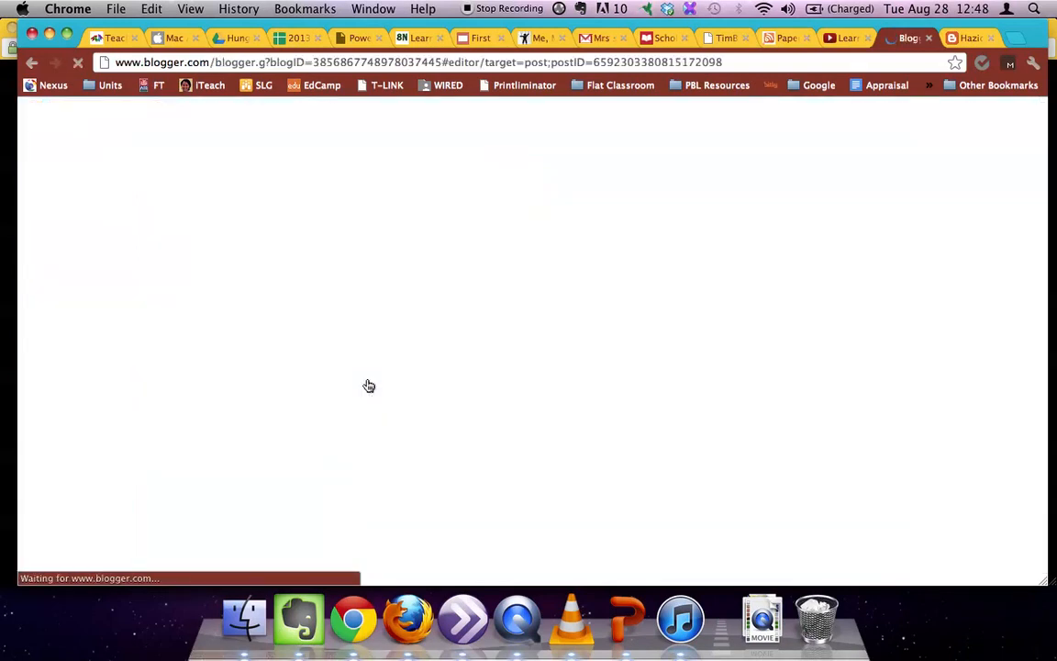